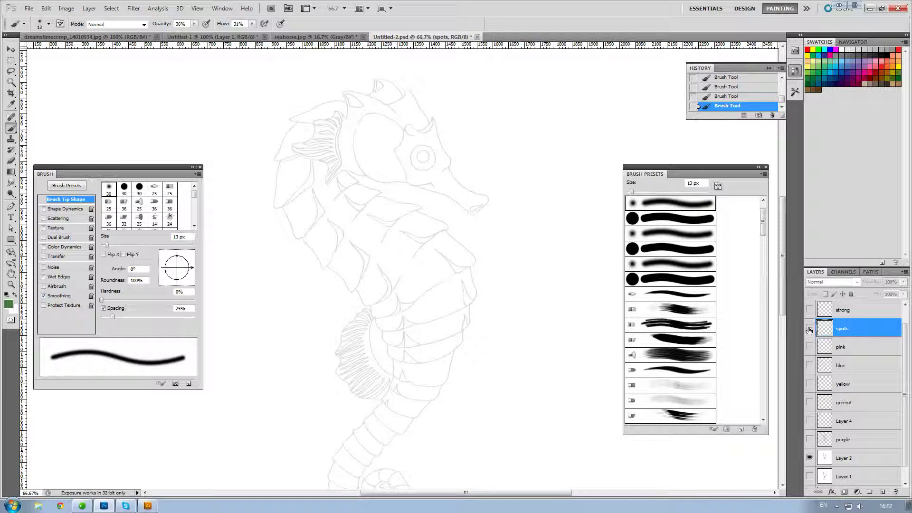
Make the spots, pink, blue, yellow, green#, Layer 4, purple, strong and Layer 3 layers visible
click(810, 347)
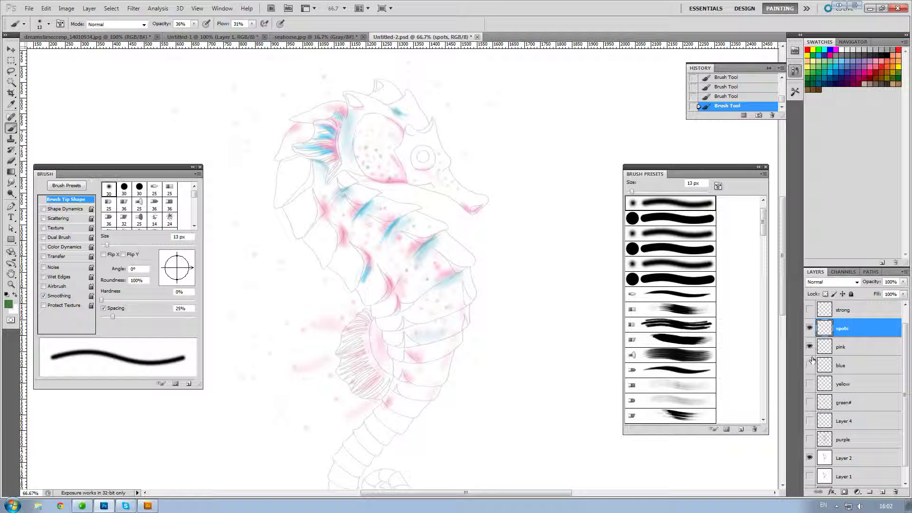
click(810, 365)
click(809, 384)
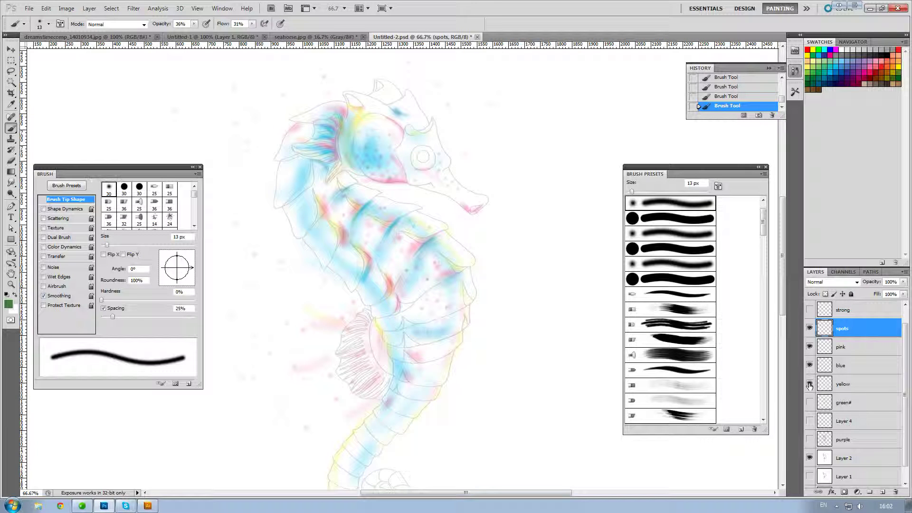
click(810, 403)
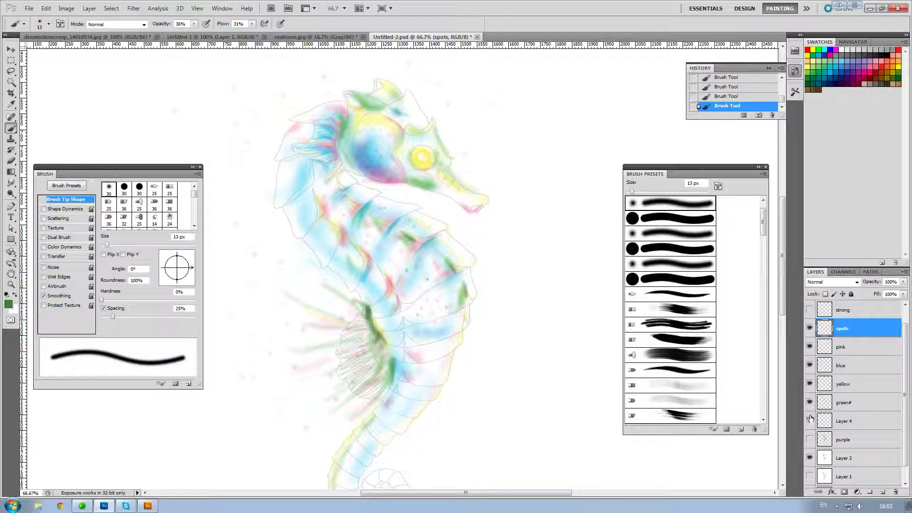
click(810, 421)
click(810, 440)
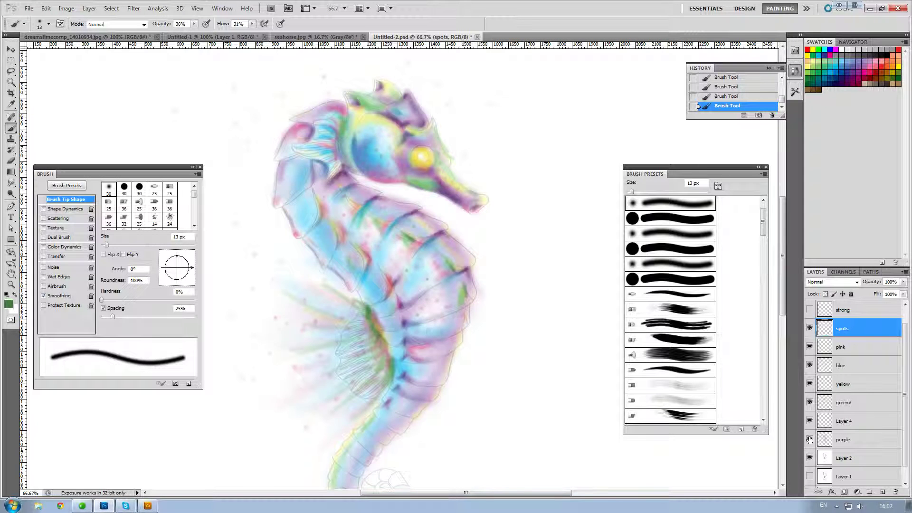
scroll(809, 440, down, 1)
scroll(825, 435, up, 2)
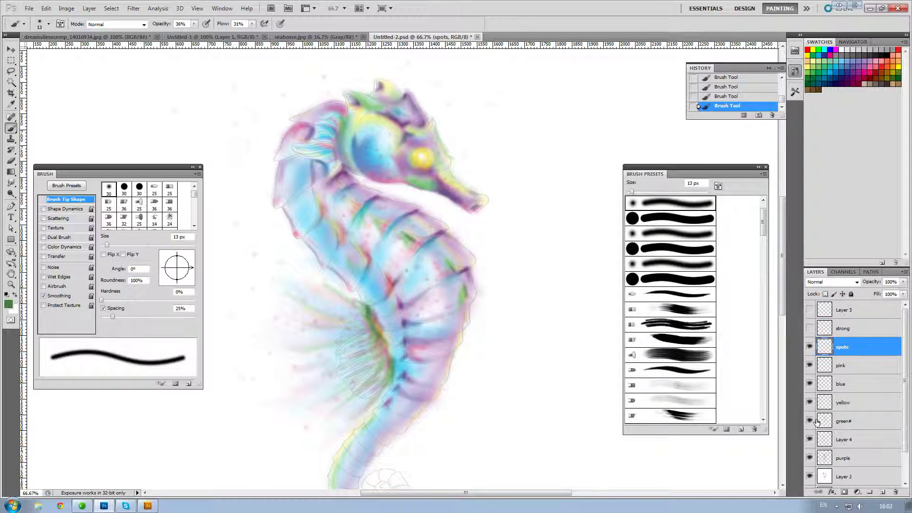
click(810, 329)
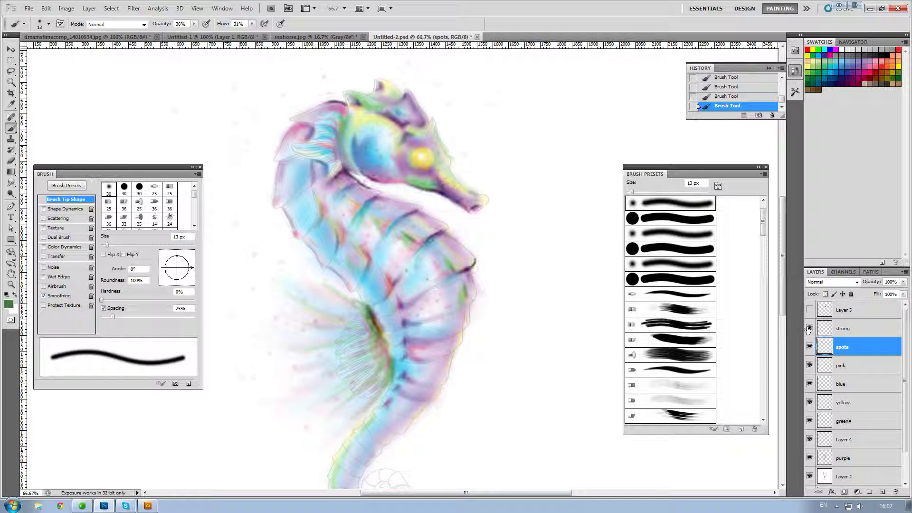
click(809, 310)
scroll(829, 351, down, 2)
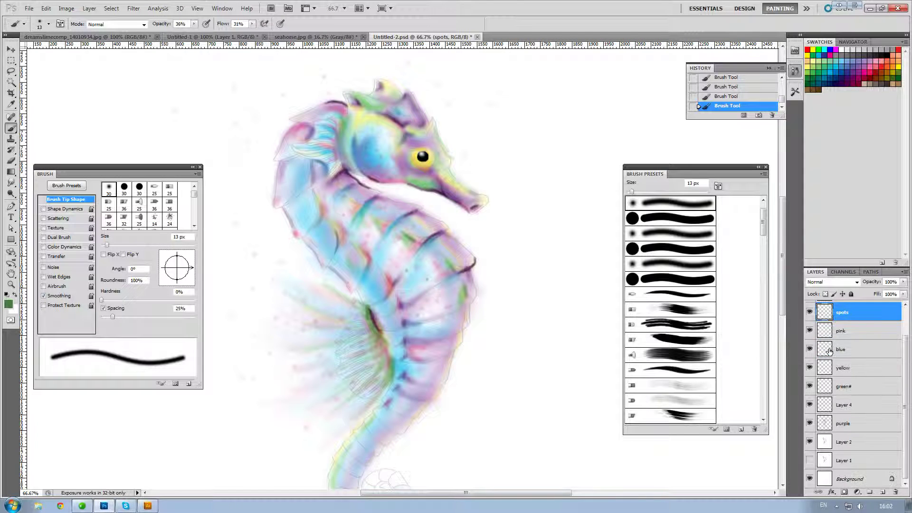
Preview the painting with the Layer 2 sketch hidden and look at the hummingbird reference photo
click(809, 444)
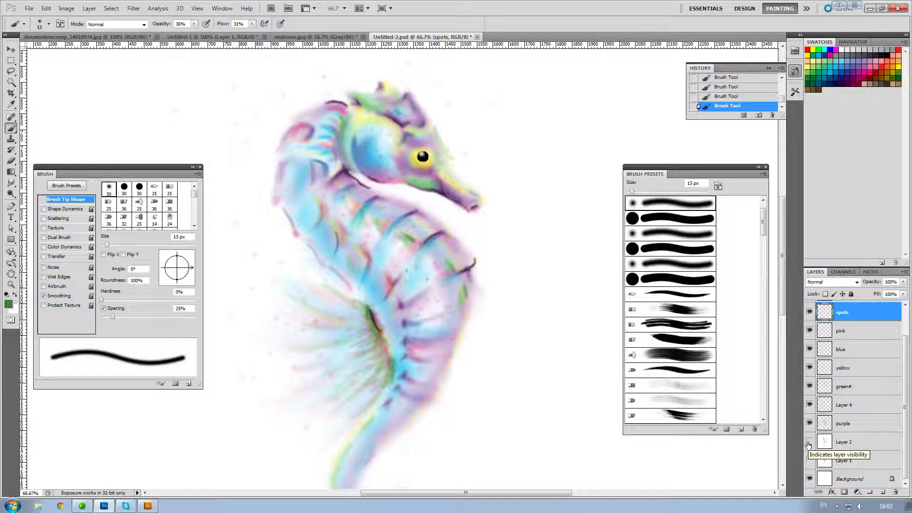
click(809, 443)
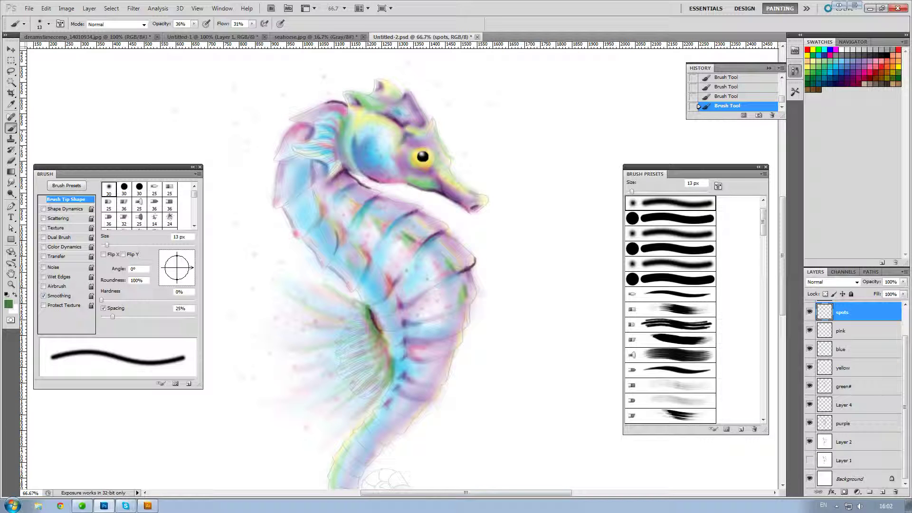
key(alt+Tab)
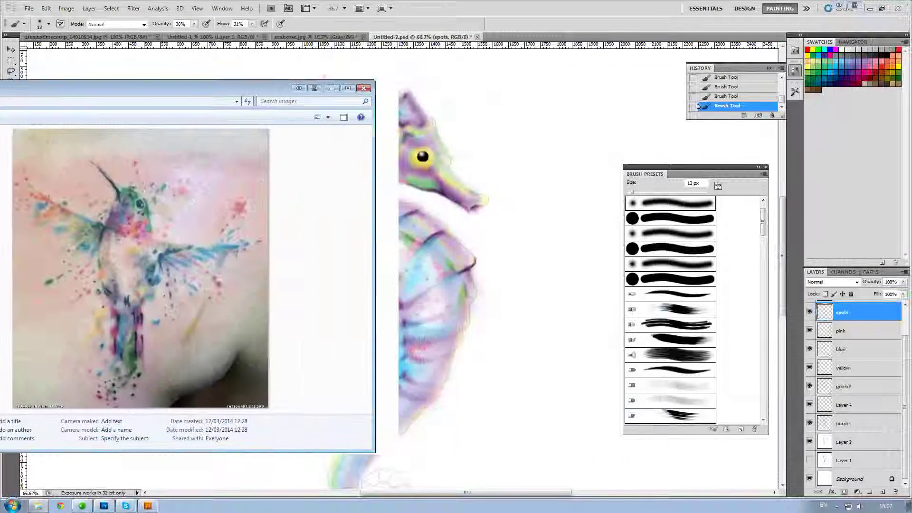
drag(238, 92, 206, 81)
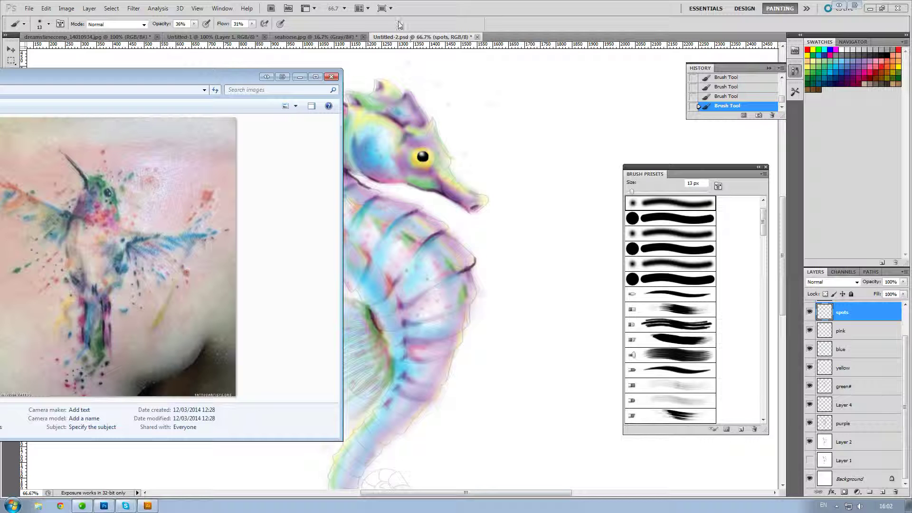
key(alt+Tab)
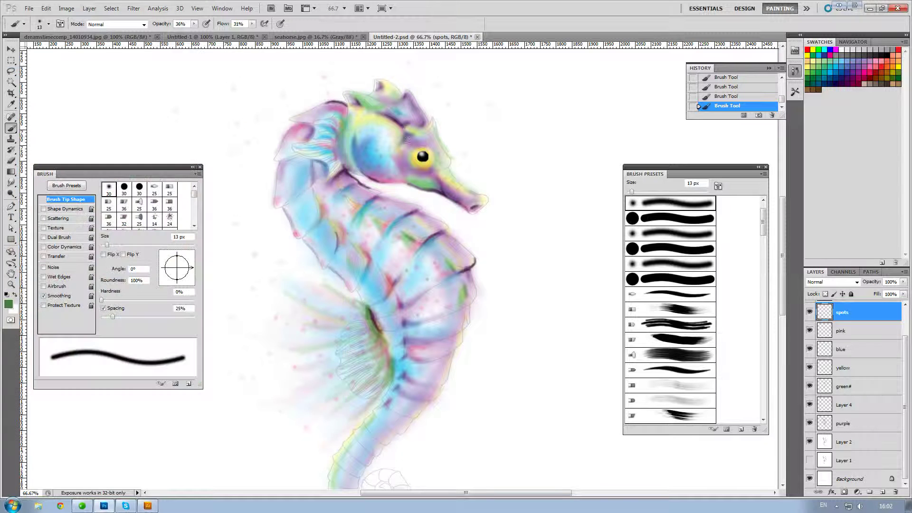
Move the Brush Presets panel off the canvas and arrange the hummingbird reference photo beside the seahorse
drag(335, 159, 469, 155)
drag(641, 169, 803, 164)
drag(342, 175, 403, 157)
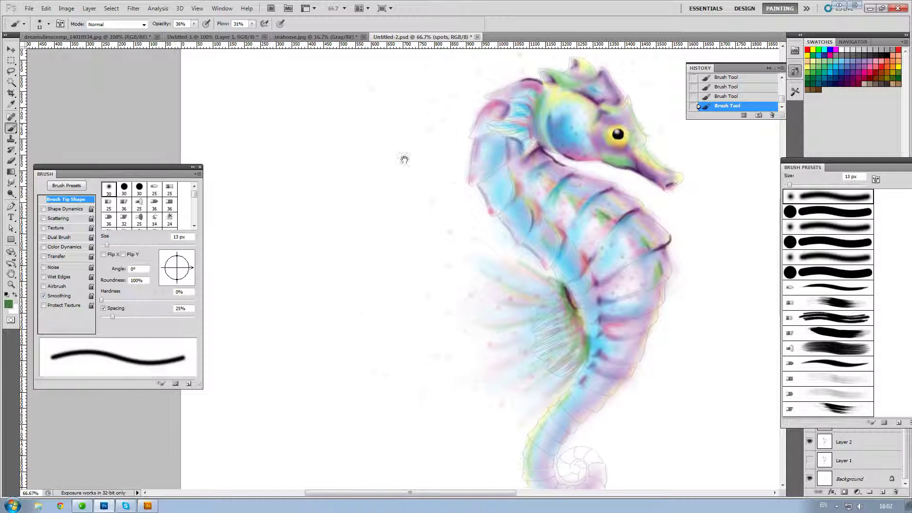
key(alt+Tab)
drag(6, 67, 38, 81)
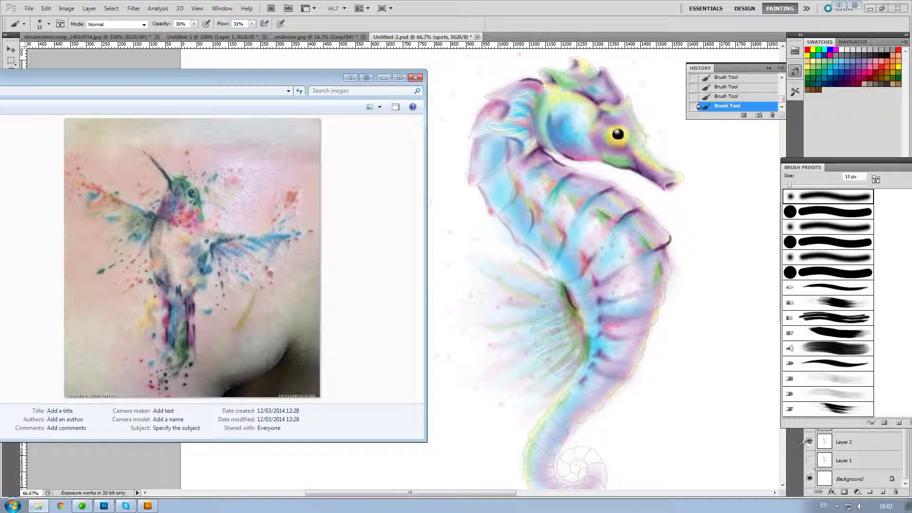
Compare the seahorse without its Layer 2 sketch against the hummingbird reference, and restore the sketch's visibility
key(F5)
click(809, 442)
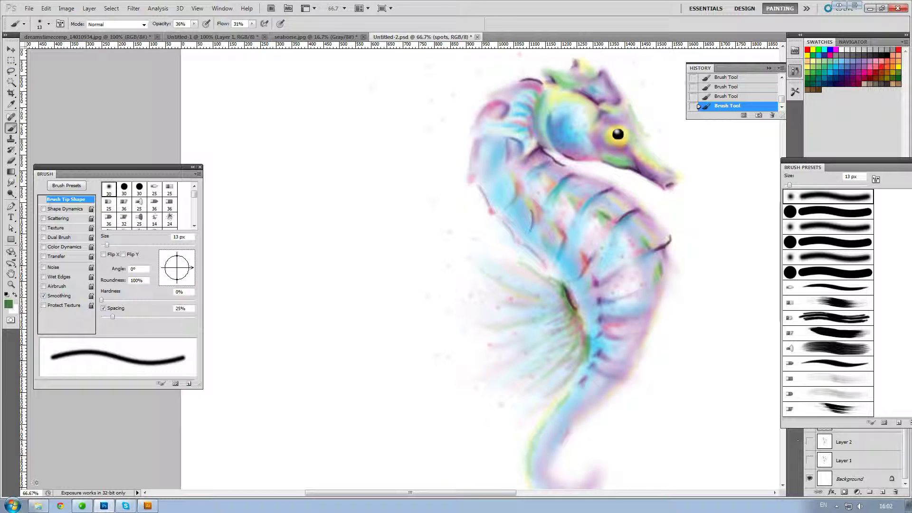
click(38, 506)
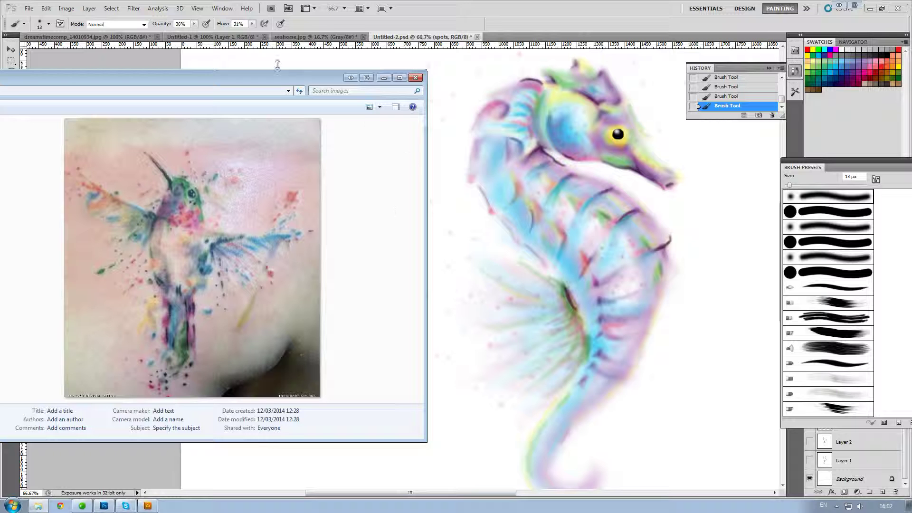
drag(284, 76, 43, 81)
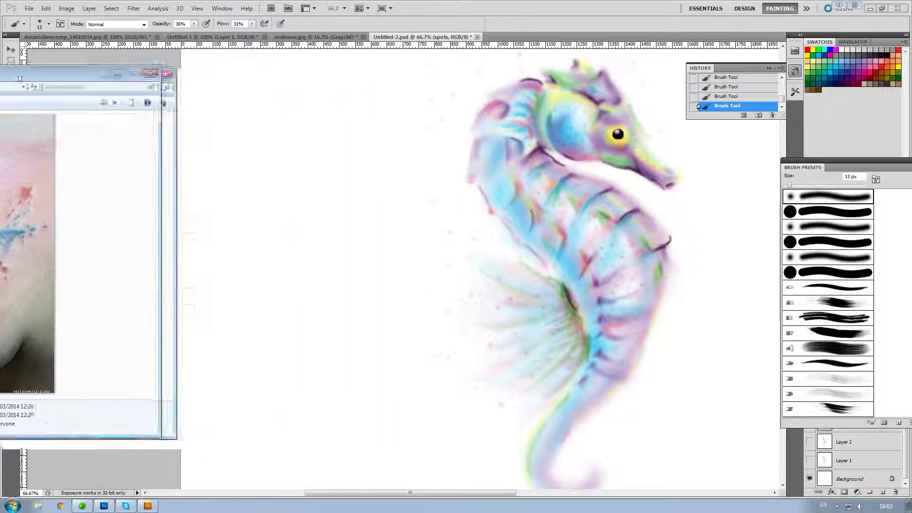
click(603, 79)
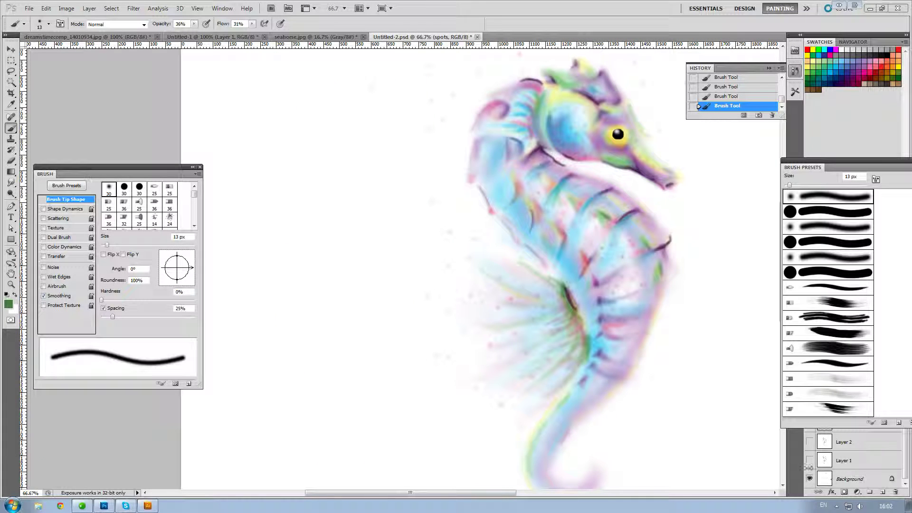
click(809, 443)
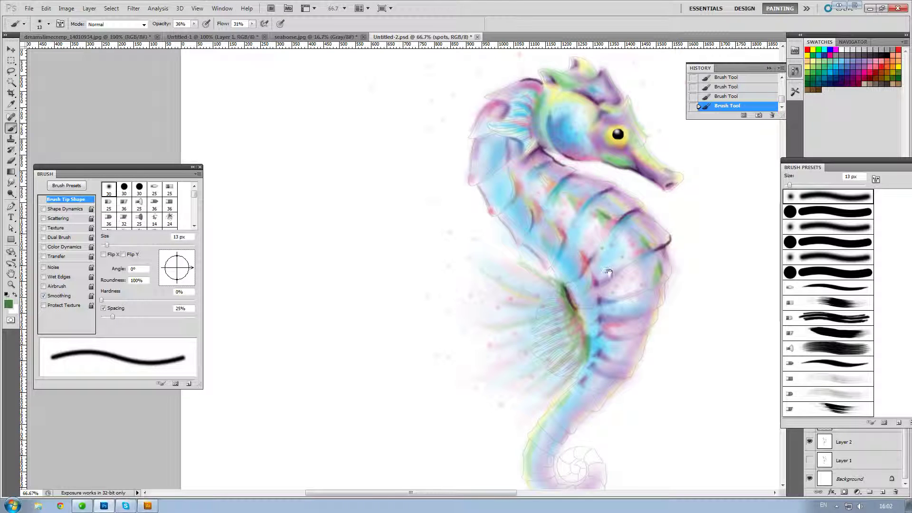
mouse_move(604, 271)
mouse_down()
mouse_move(405, 295)
mouse_move(417, 294)
mouse_up()
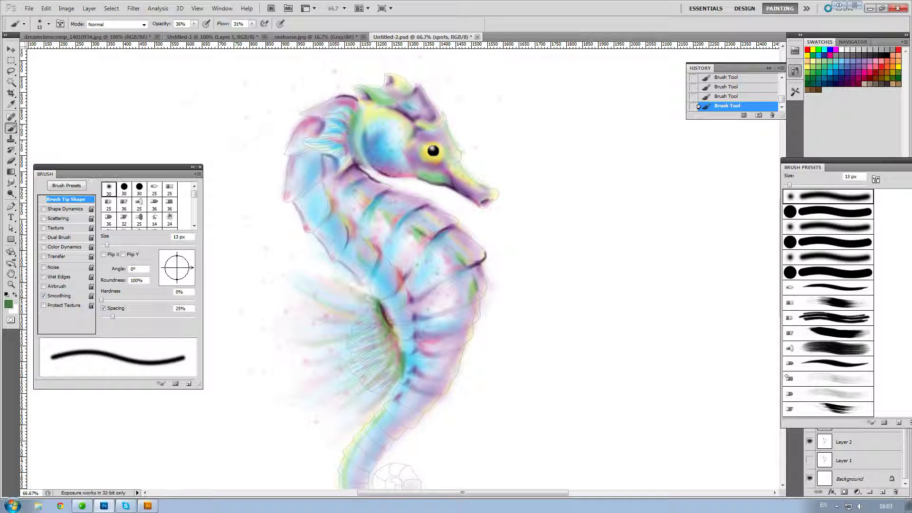
Close the Brush Presets panel covering the layers and make the green# layer active
click(857, 443)
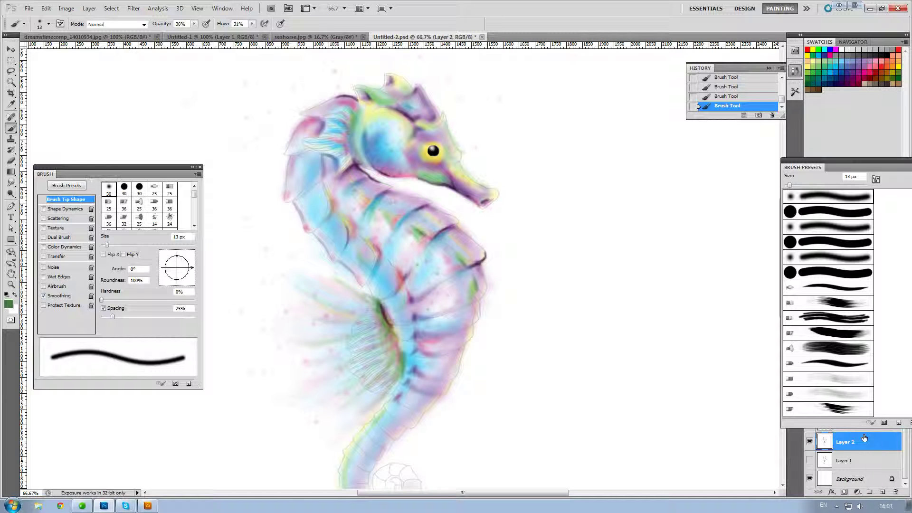
click(837, 163)
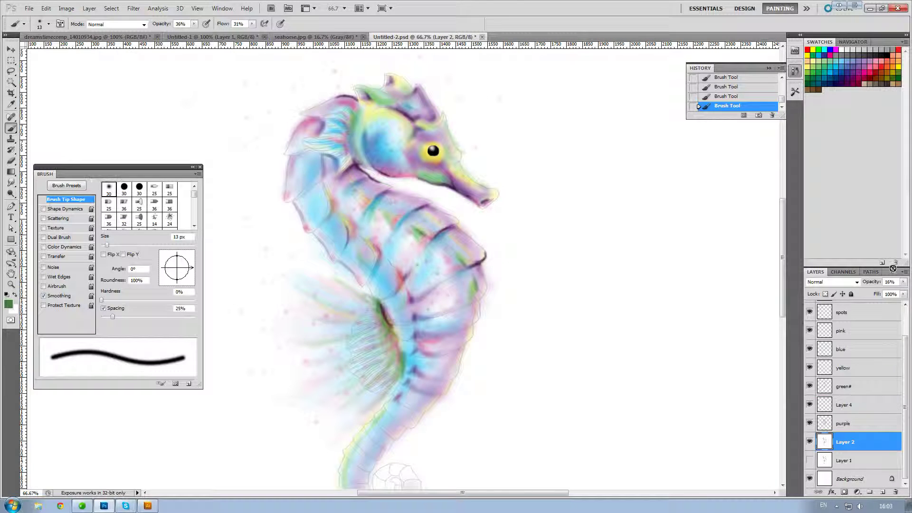
click(859, 386)
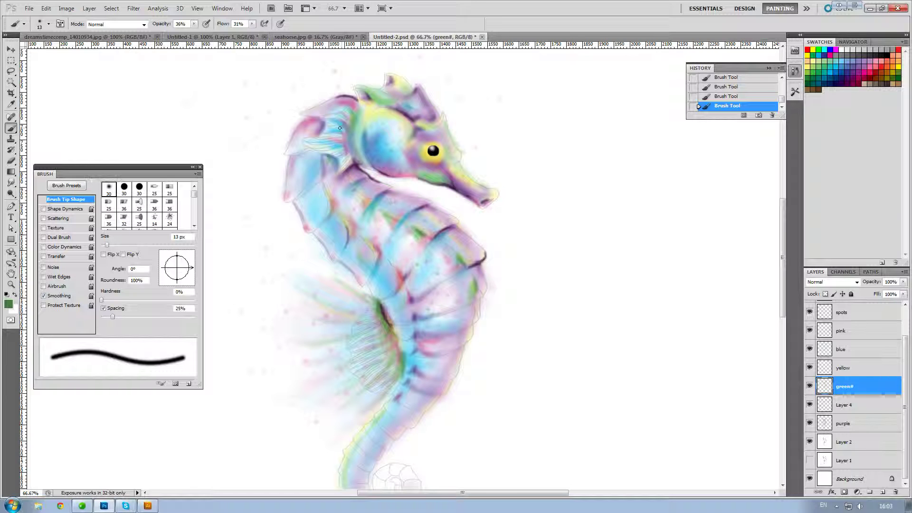
drag(329, 149, 327, 149)
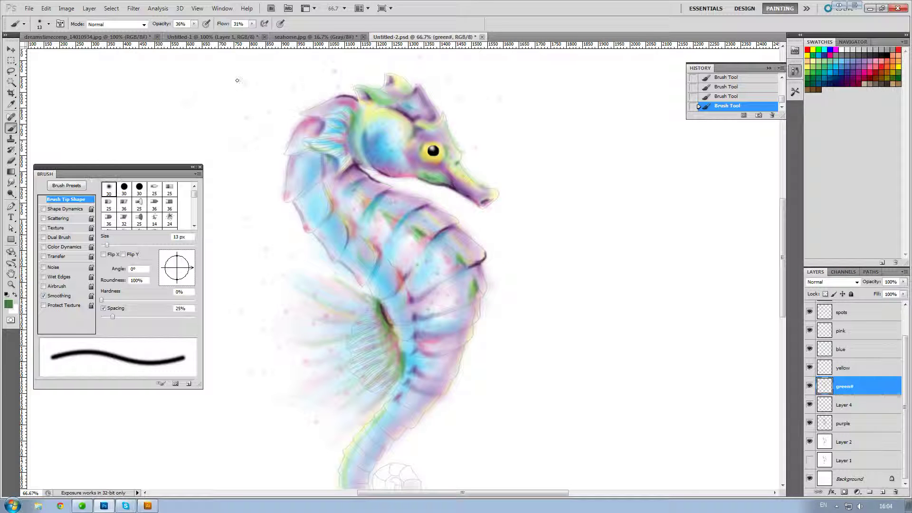
Set the brush opacity to 50% and its flow to 45%
drag(194, 25, 208, 51)
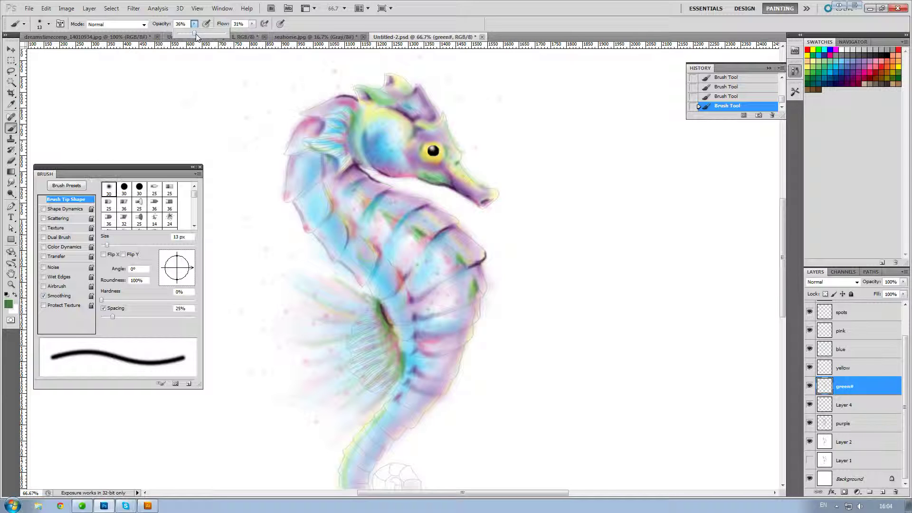
click(252, 24)
drag(255, 33, 262, 34)
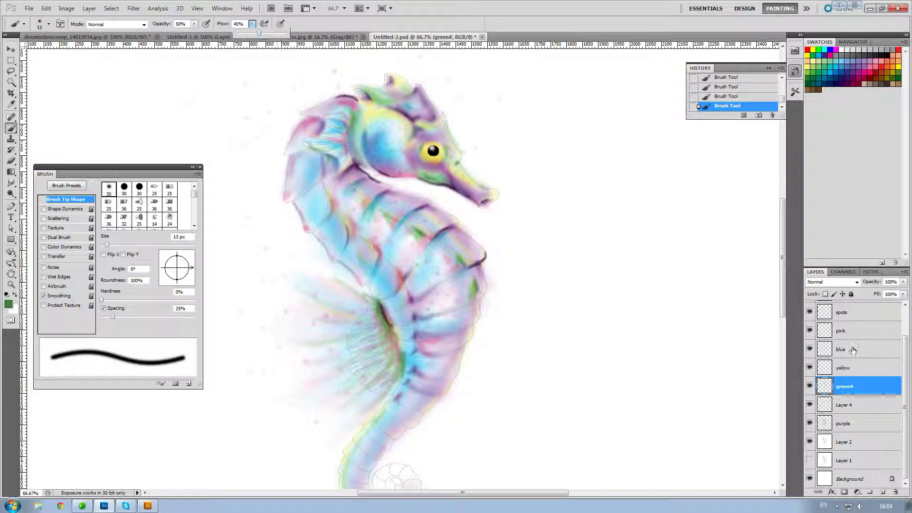
Create a new layer directly above the pink layer and set the soft brush size to 20 px
click(865, 327)
click(883, 493)
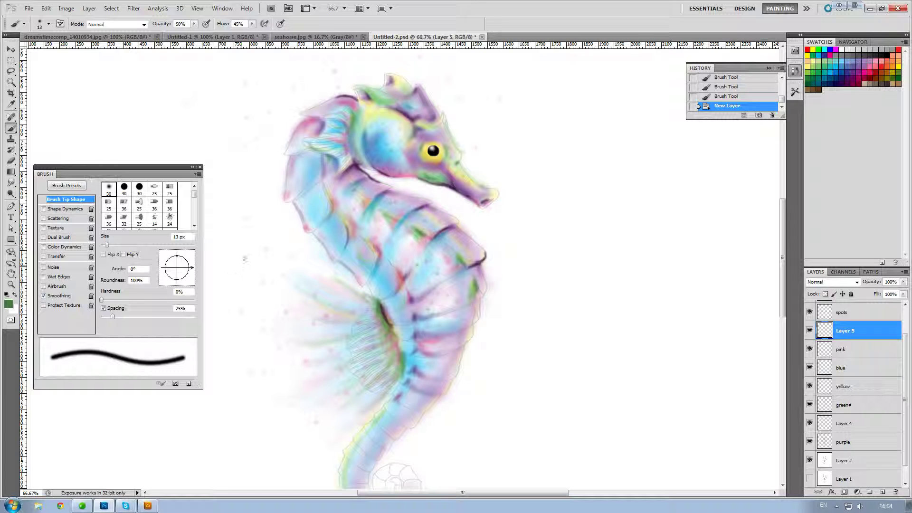
right_click(254, 239)
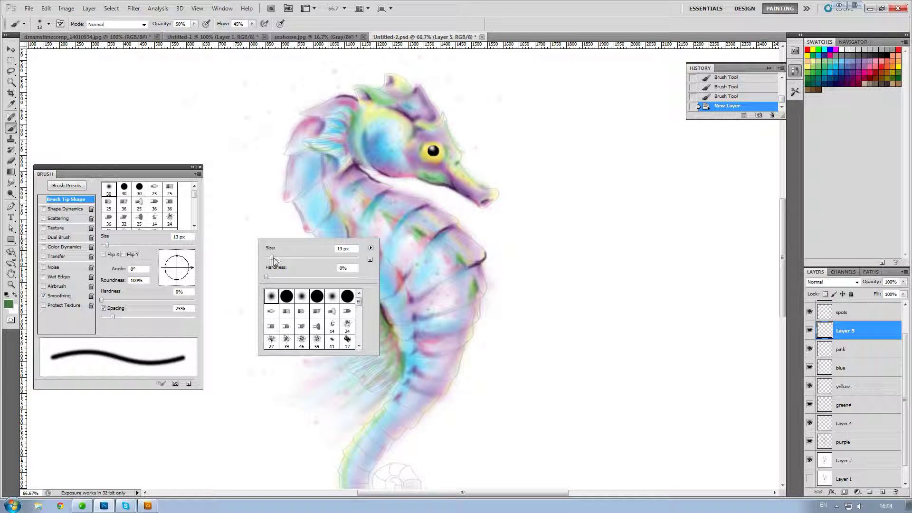
drag(274, 258, 277, 258)
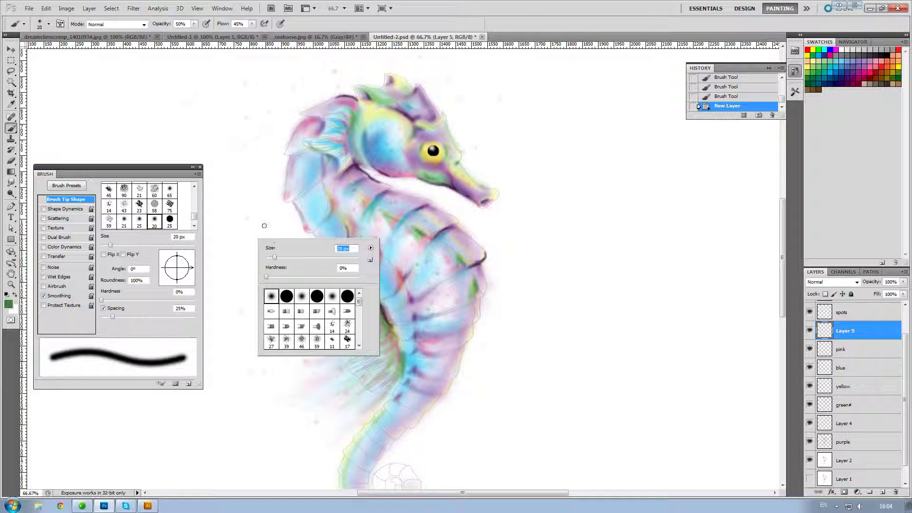
Dab soft green spots around the seahorse's back and dorsal fin on the new layer
drag(265, 224, 369, 280)
key(ctrl+z)
key(ctrl+z)
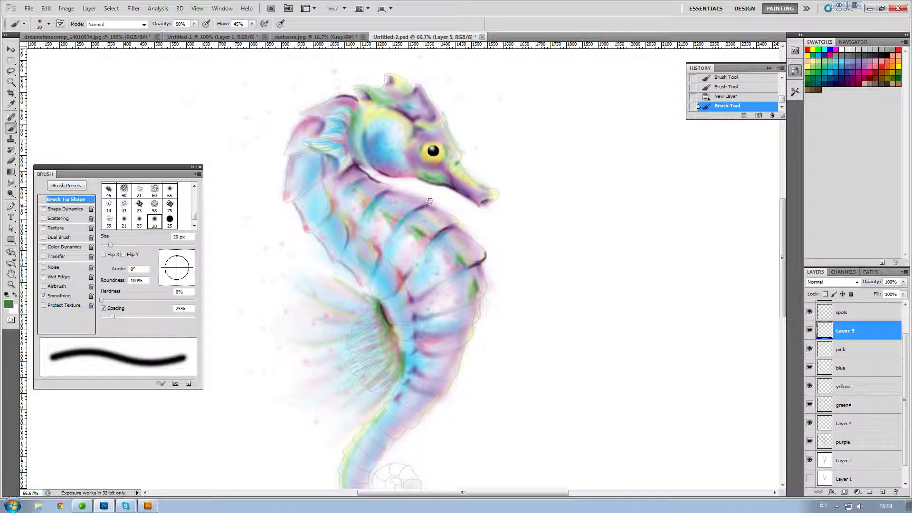
mouse_move(315, 354)
mouse_down()
mouse_move(308, 374)
mouse_move(327, 364)
mouse_up()
mouse_move(286, 315)
mouse_down()
mouse_move(261, 302)
mouse_move(269, 305)
mouse_up()
Add small bright blue spots around the seahorse's back and fin with a 9 px brush, undoing an unwanted dab
click(838, 62)
right_click(325, 335)
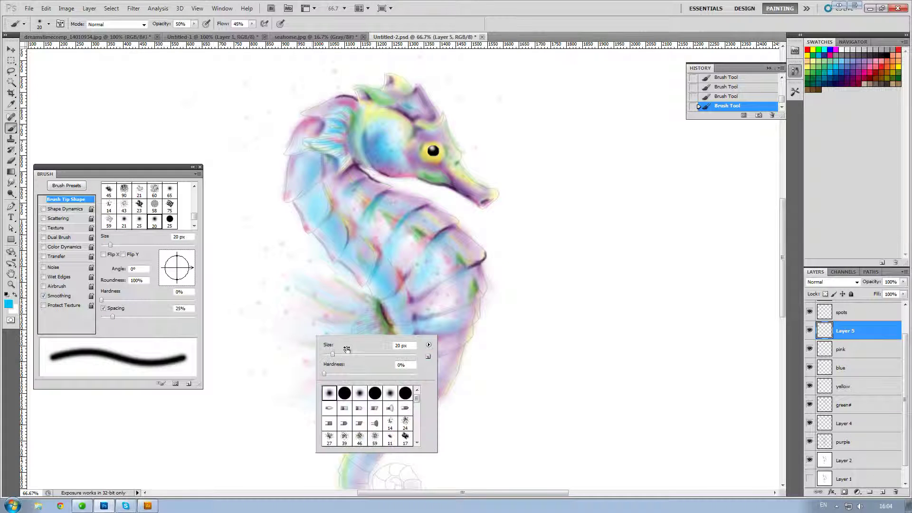
drag(332, 356, 326, 356)
key(Return)
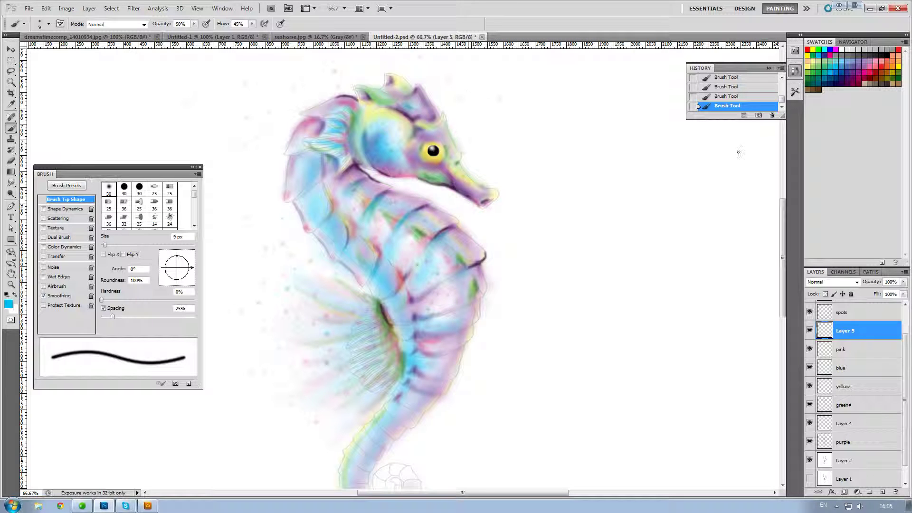
click(724, 96)
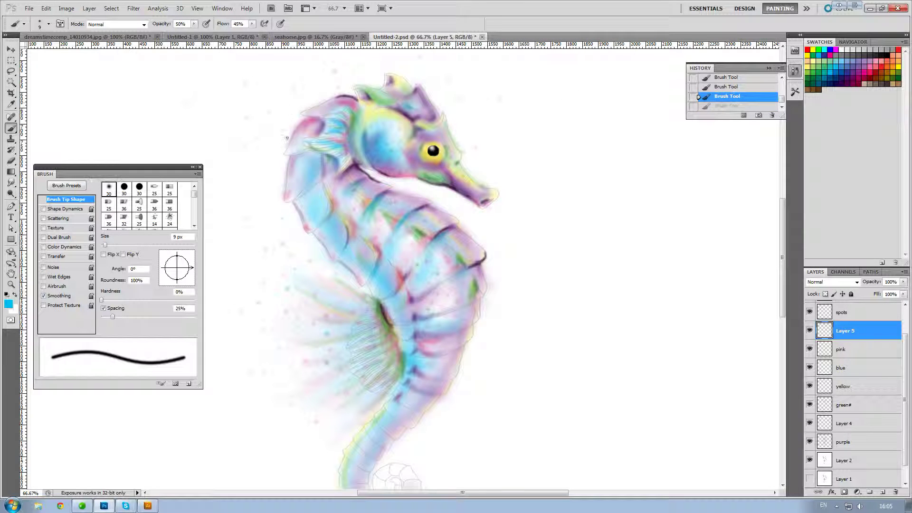
key(ctrl+z)
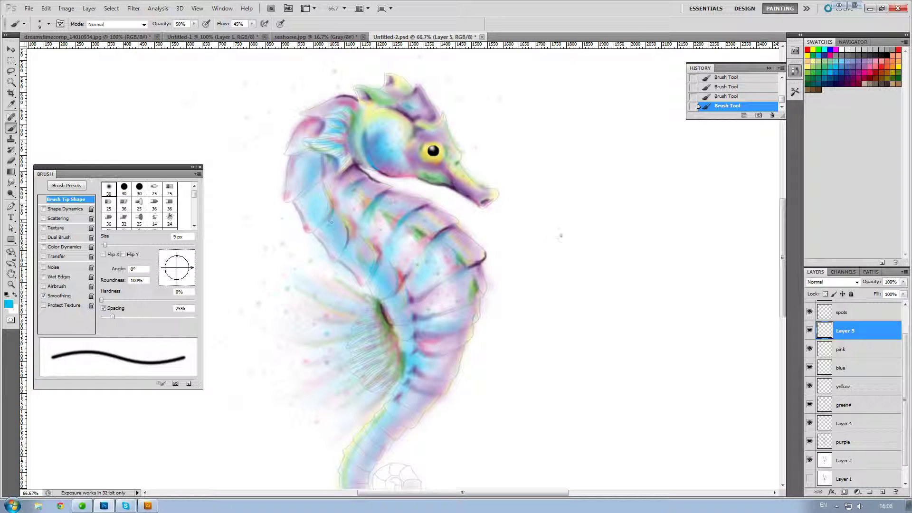
Hide the Layer 2 sketch to check the painted spots without the outline
click(810, 461)
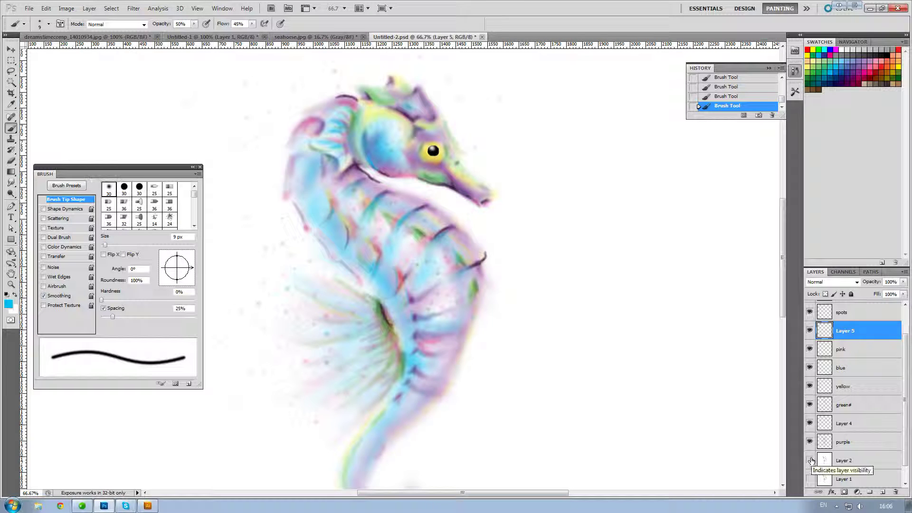